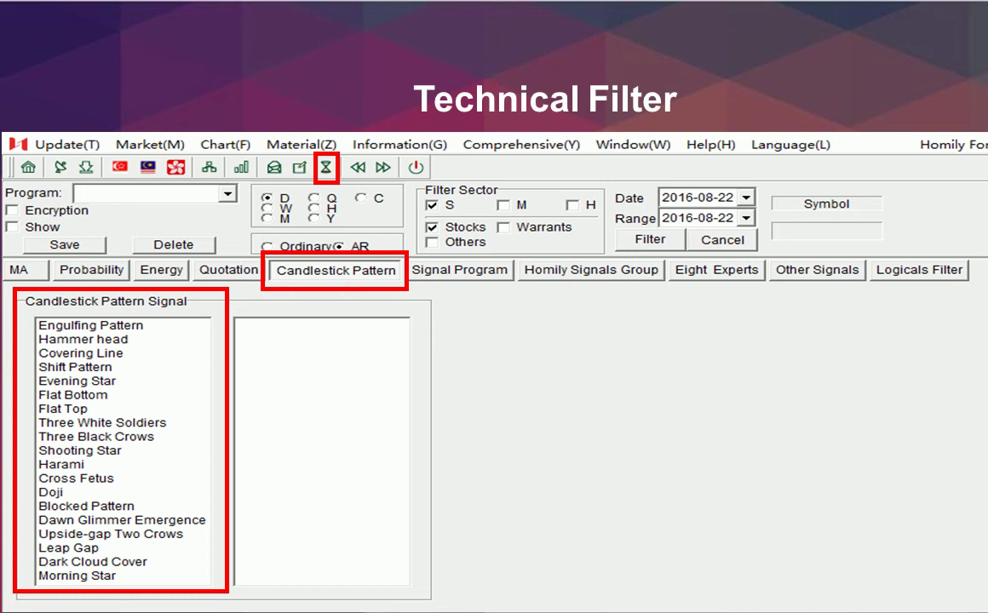
# Switch to Homily Software and run a technical filter for the Morning Star candlestick pattern on the selected stocks
pyautogui.hotkey('alt', 'Tab')
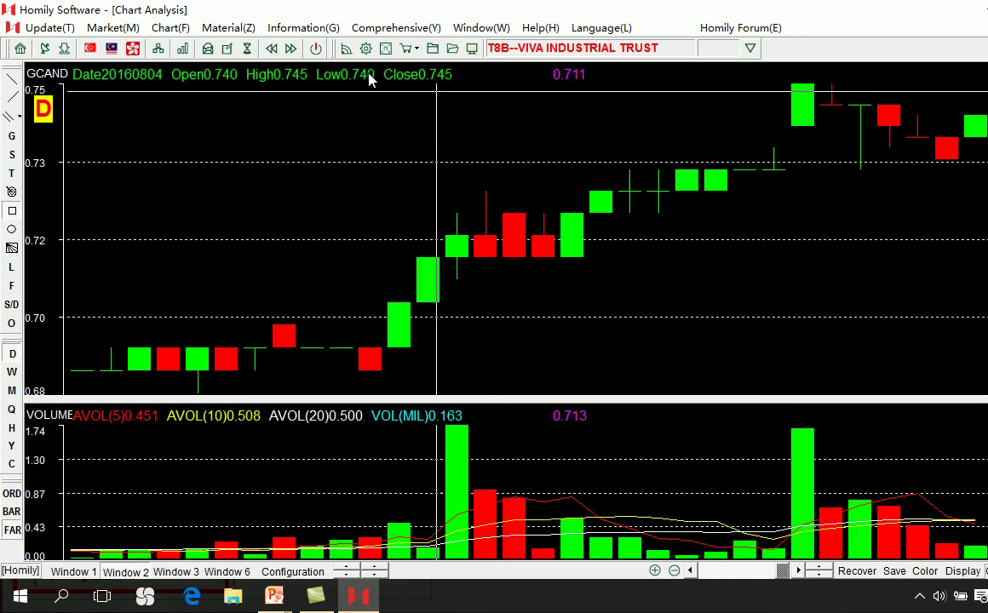
pyautogui.click(248, 49)
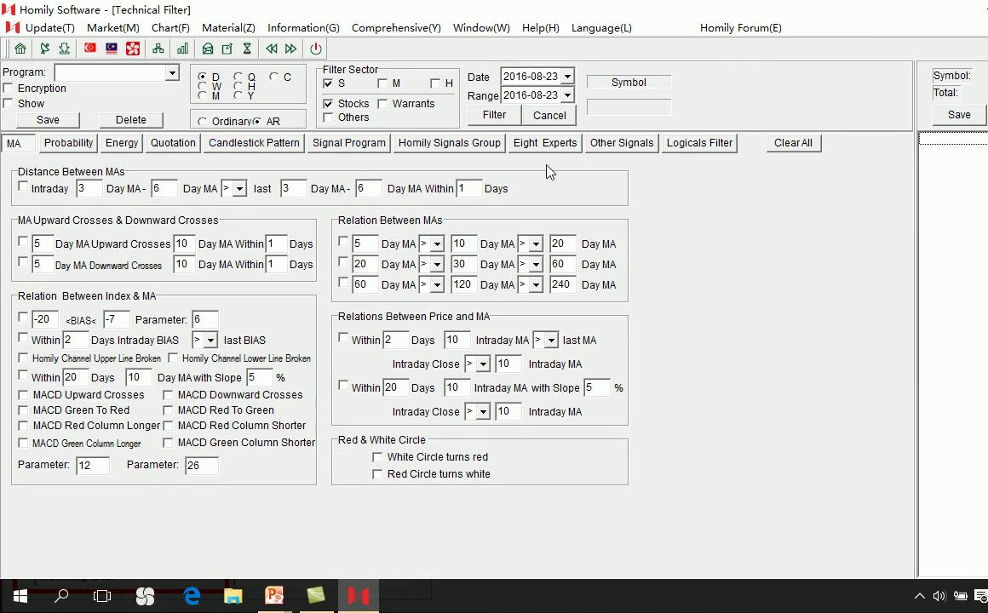
pyautogui.click(249, 144)
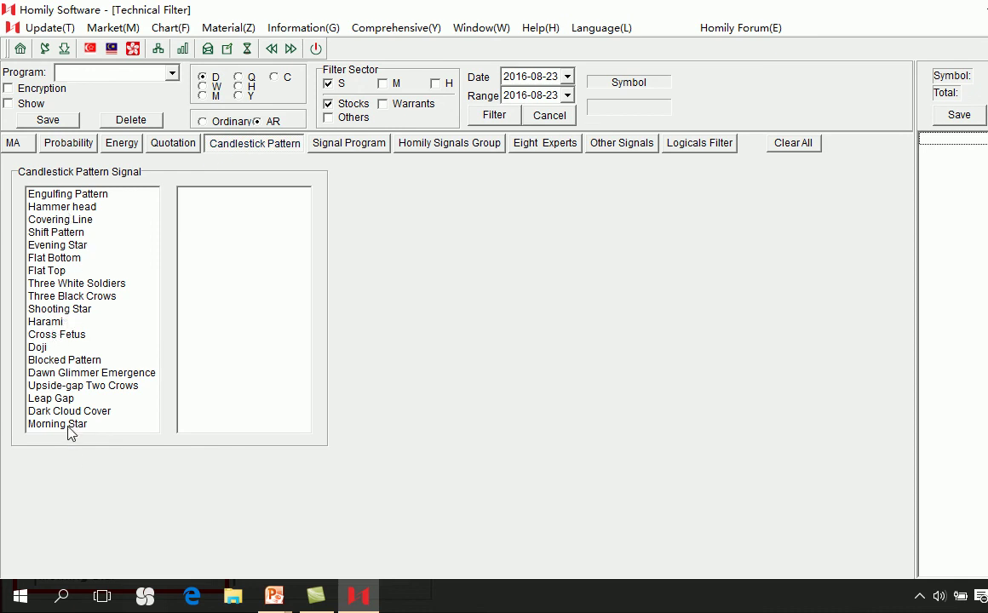
pyautogui.doubleClick(68, 425)
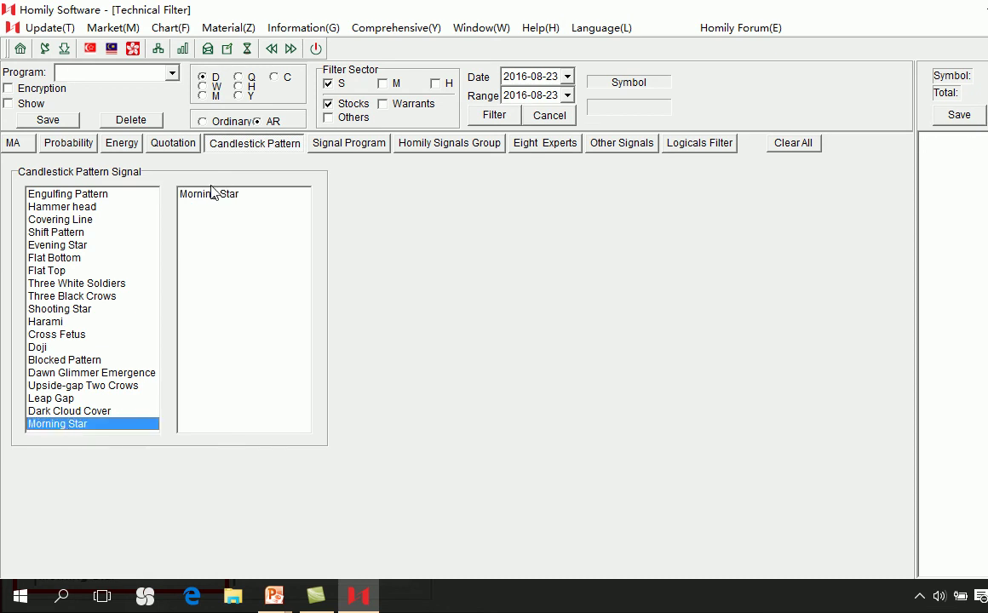
pyautogui.click(490, 121)
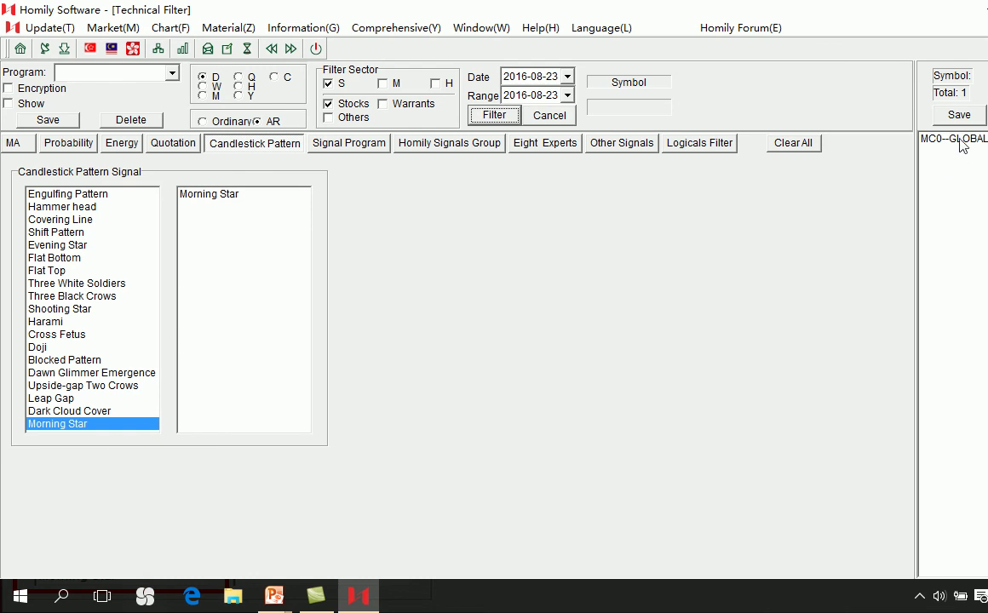
# Open the daily chart of MC0--GLOBAL LOGISTIC PROPERTIES from the filter results and examine its latest candles
pyautogui.doubleClick(960, 139)
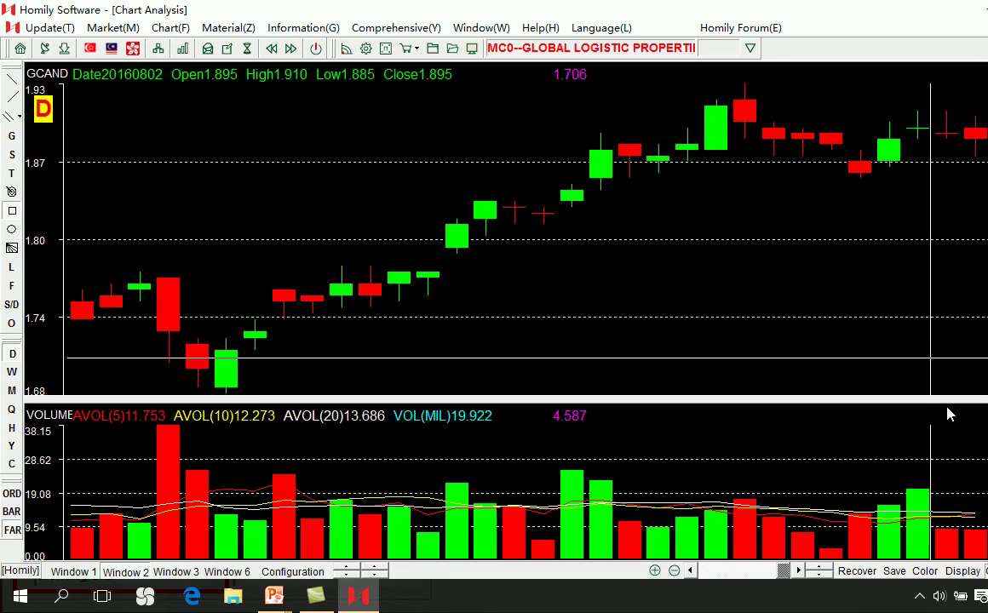
pyautogui.press('Down')
pyautogui.press('Up')
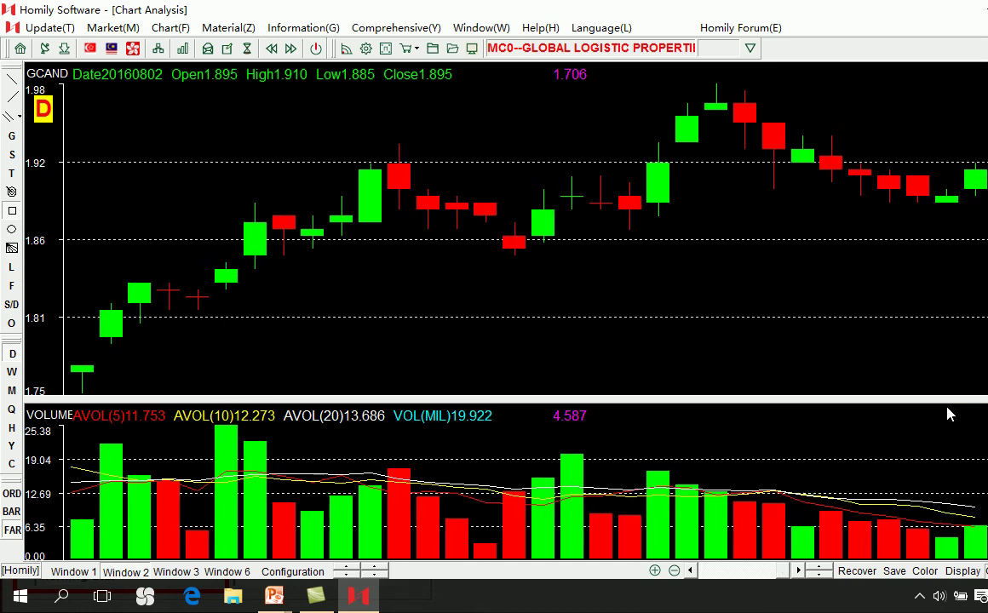
pyautogui.click(917, 207)
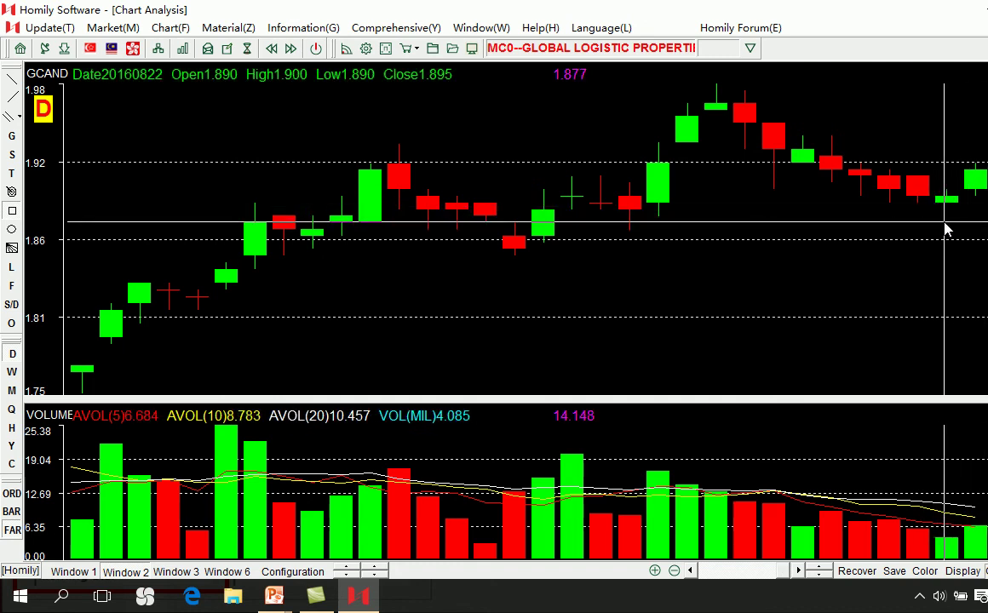
# Return to the technical filter, replace Morning Star with the Flat Bottom pattern, and run the filter
pyautogui.click(227, 48)
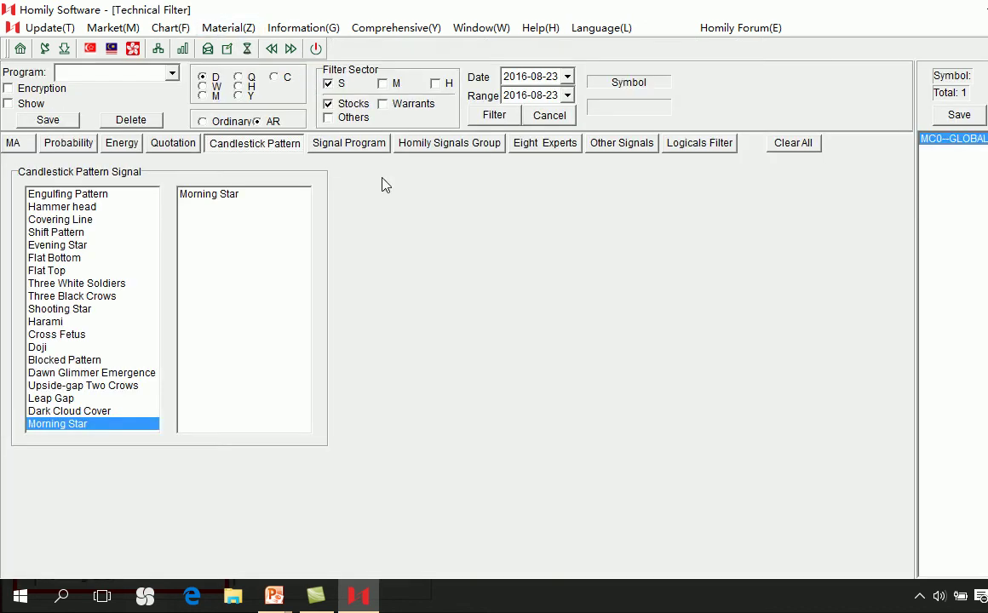
pyautogui.doubleClick(209, 194)
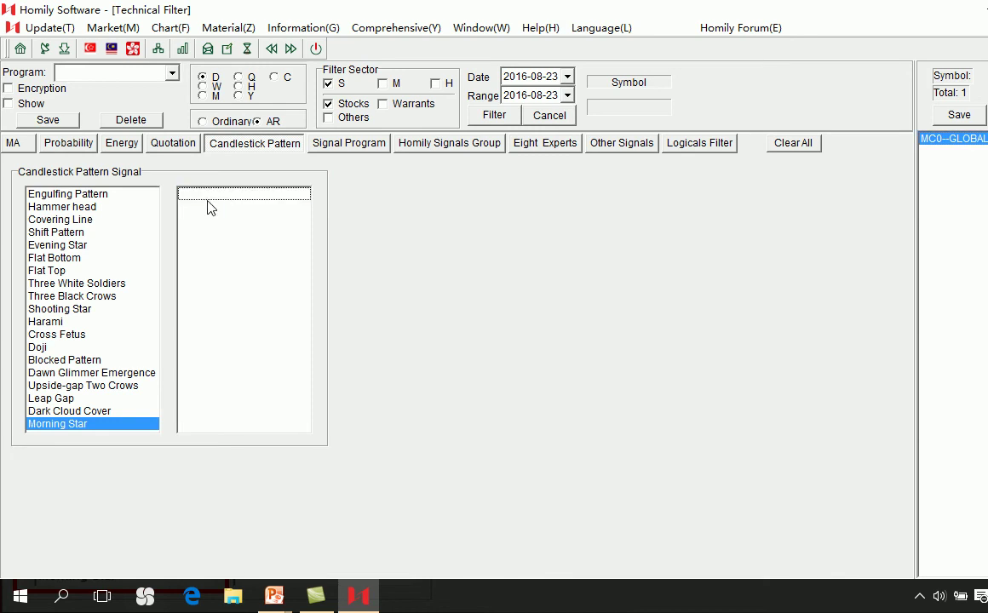
pyautogui.doubleClick(69, 258)
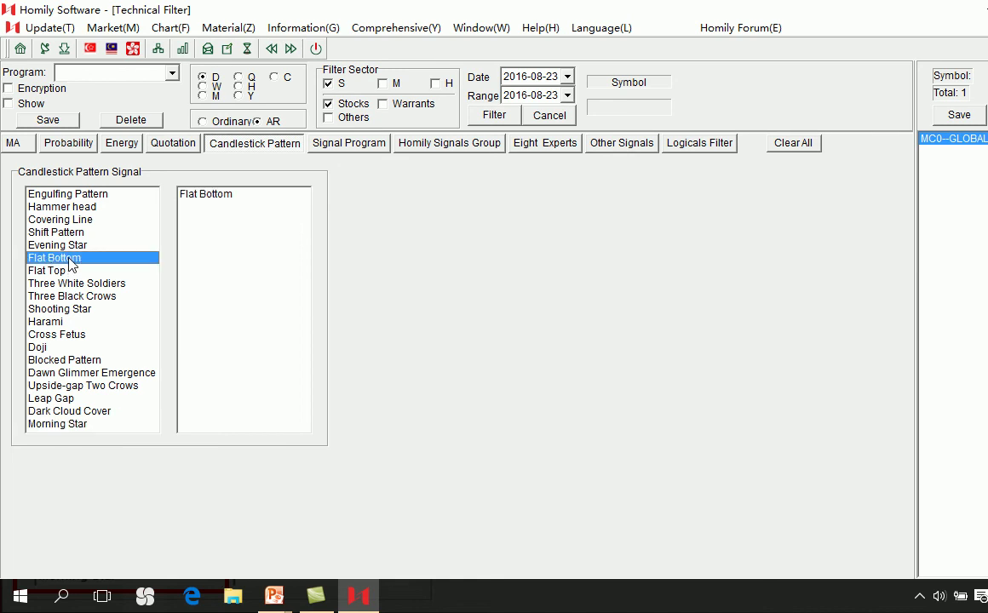
pyautogui.click(496, 116)
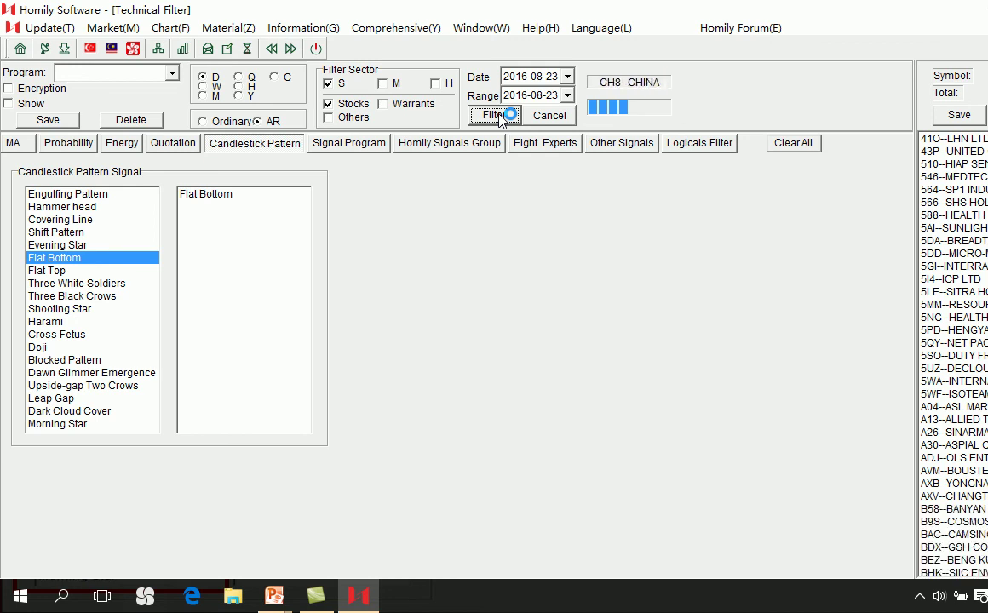
# Examine the Flat Bottom results chart by chart, from 41O--LHN LTD through 5DA--BREADTALK GROUP LTD
pyautogui.doubleClick(952, 138)
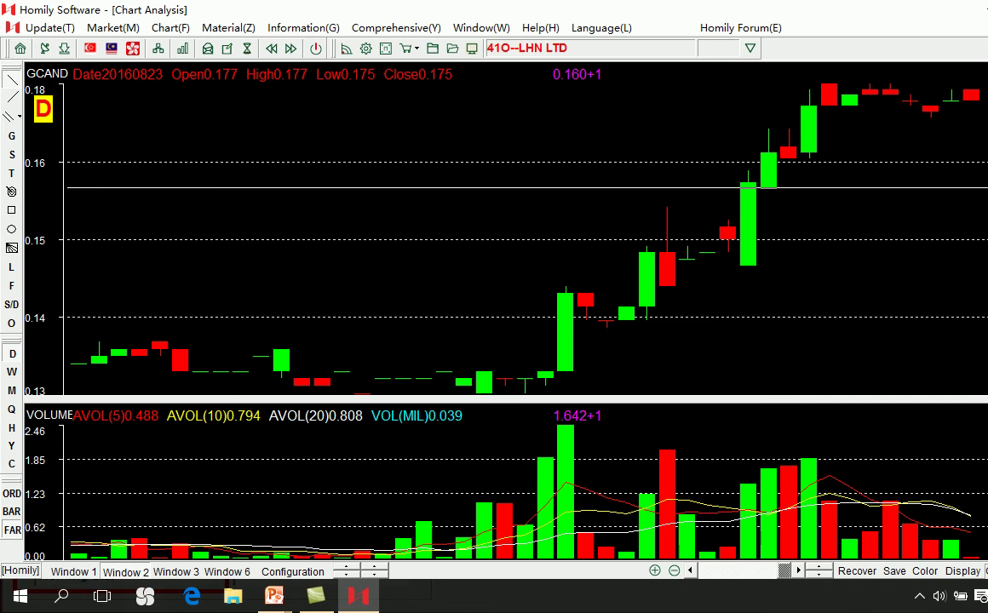
pyautogui.press('pagedown')
pyautogui.press('pagedown')
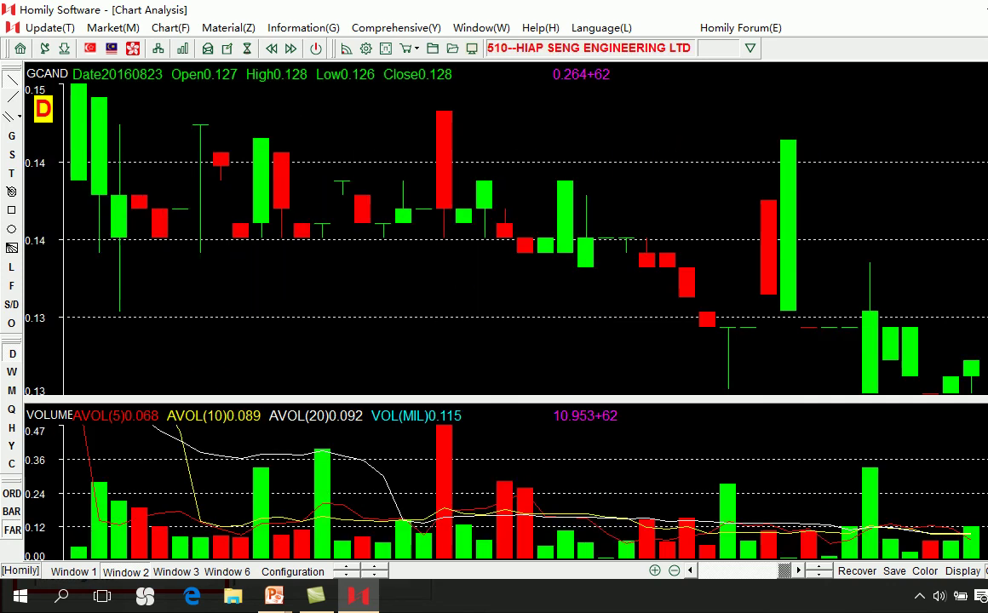
pyautogui.press('pagedown')
pyautogui.press('pagedown')
pyautogui.press('pagedown')
pyautogui.press('pagedown')
pyautogui.press('pageup')
pyautogui.press('Up')
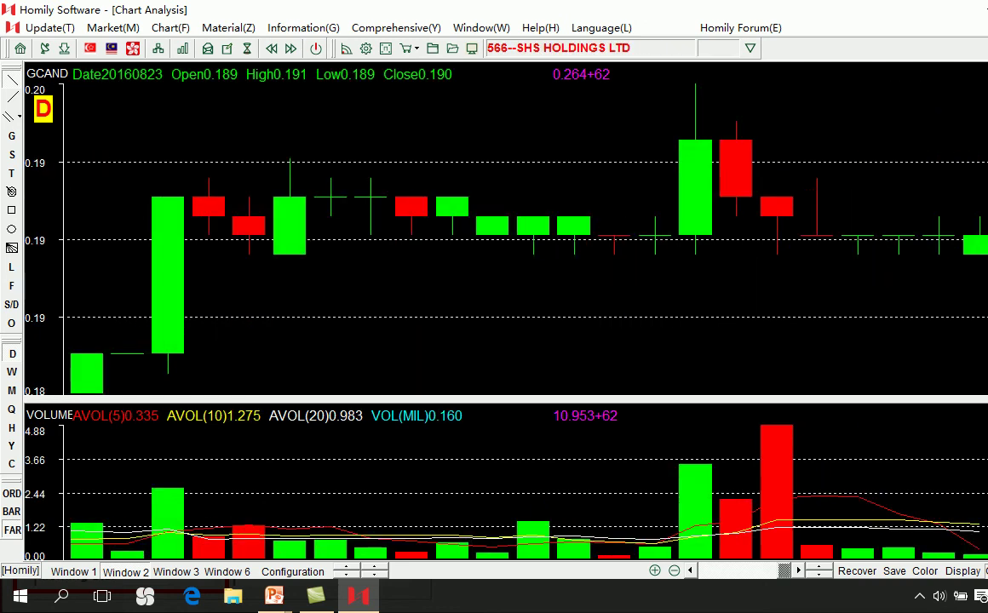
pyautogui.press('Down')
pyautogui.press('Down')
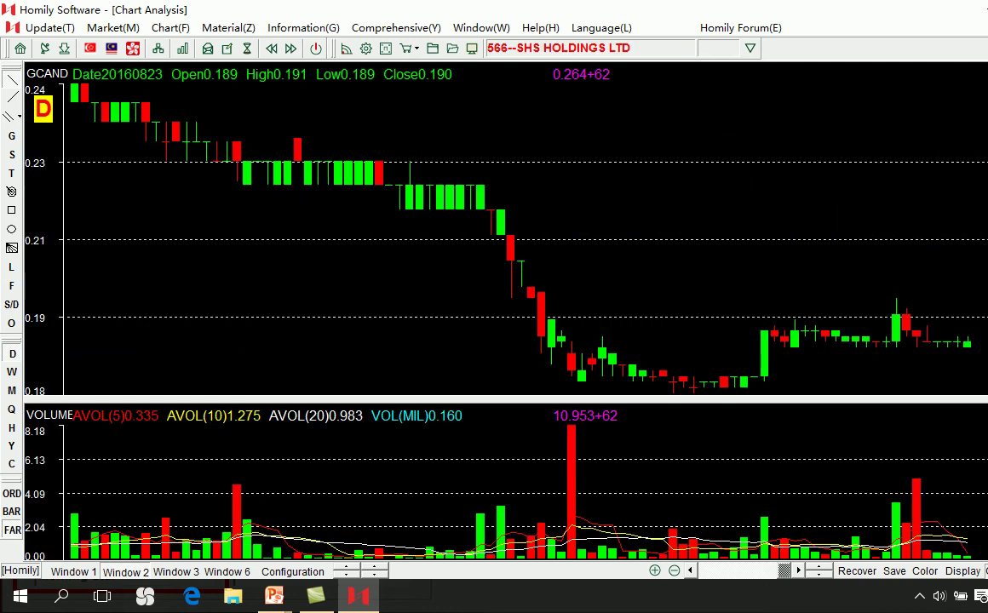
pyautogui.press('pagedown')
pyautogui.press('pagedown')
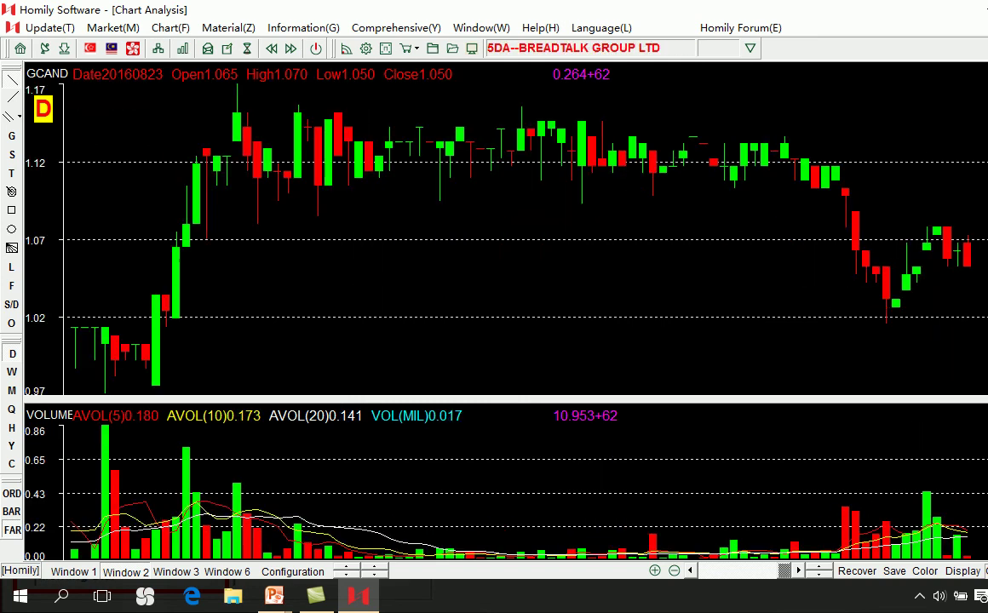
# Return to the technical filter, replace Flat Bottom with Engulfing Pattern, and run the filter
pyautogui.click(247, 48)
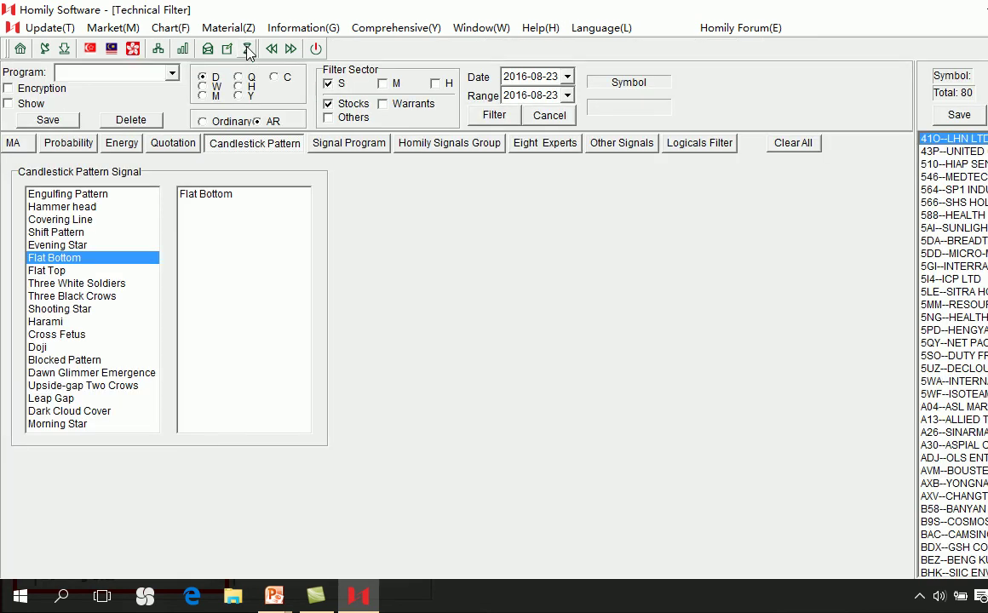
pyautogui.doubleClick(232, 196)
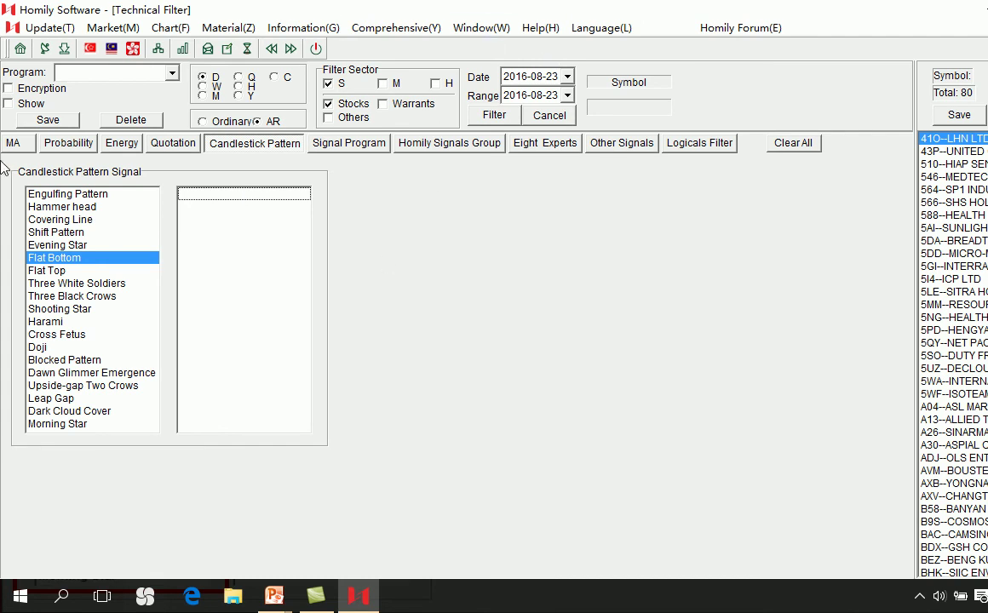
pyautogui.doubleClick(79, 196)
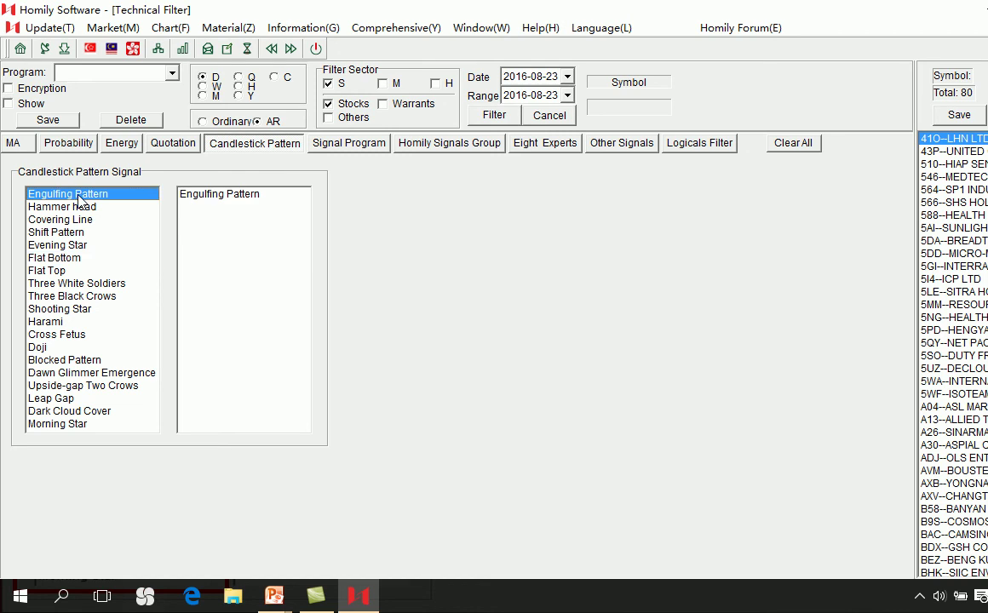
pyautogui.click(481, 119)
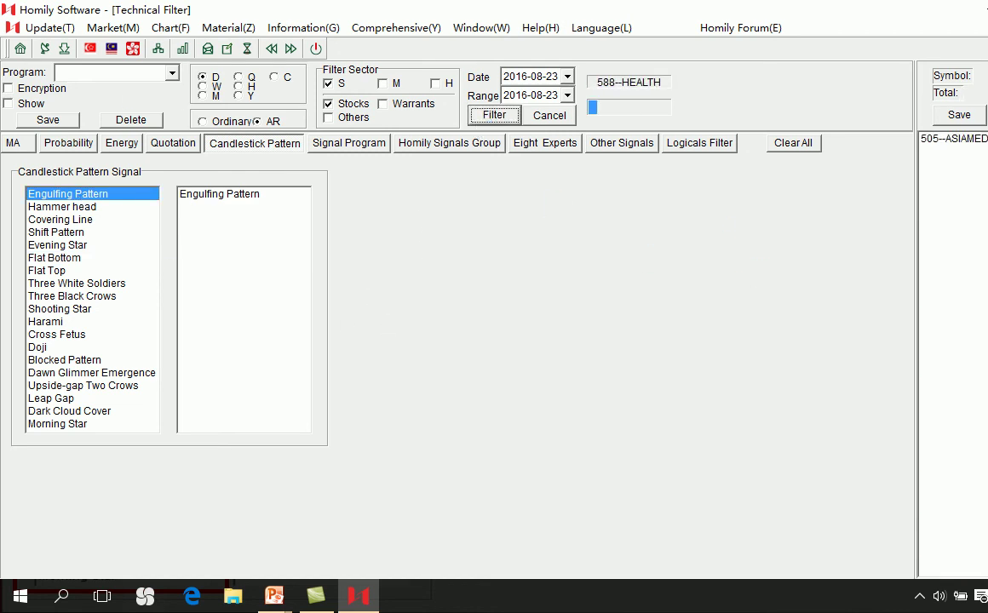
# Examine the Engulfing Pattern result charts of 505--ASIAMEDIC LTD, F13--FU YU CORP LTD and Y03--YEO HIAP SENG LTD
pyautogui.click(966, 140)
pyautogui.doubleClick(969, 141)
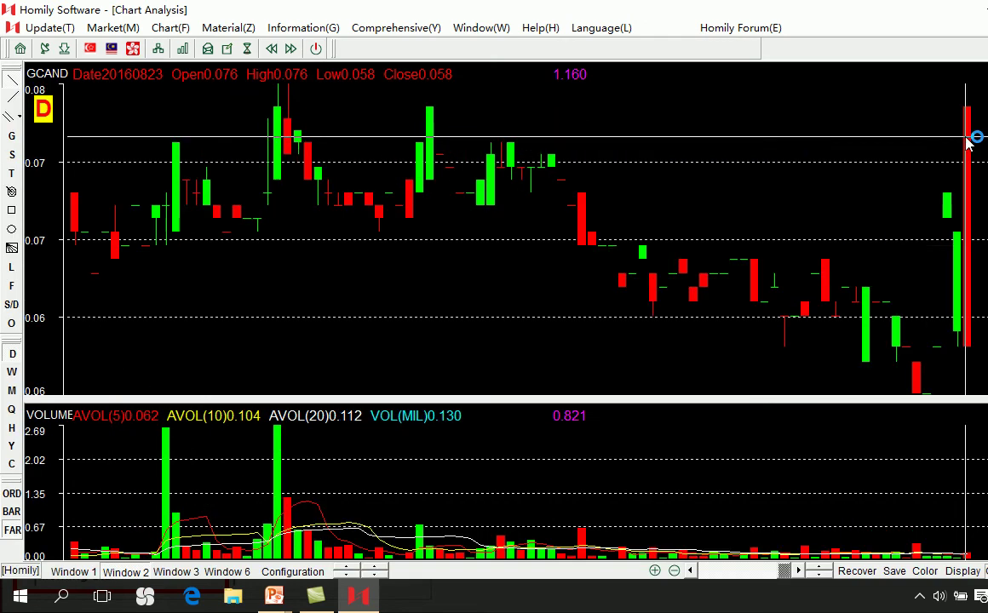
pyautogui.click(267, 50)
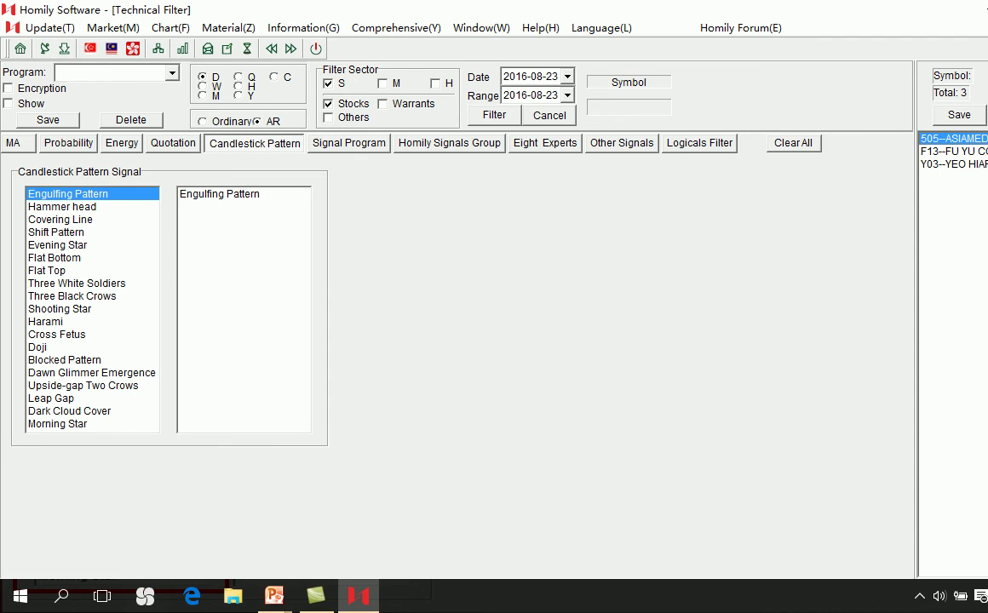
pyautogui.doubleClick(959, 141)
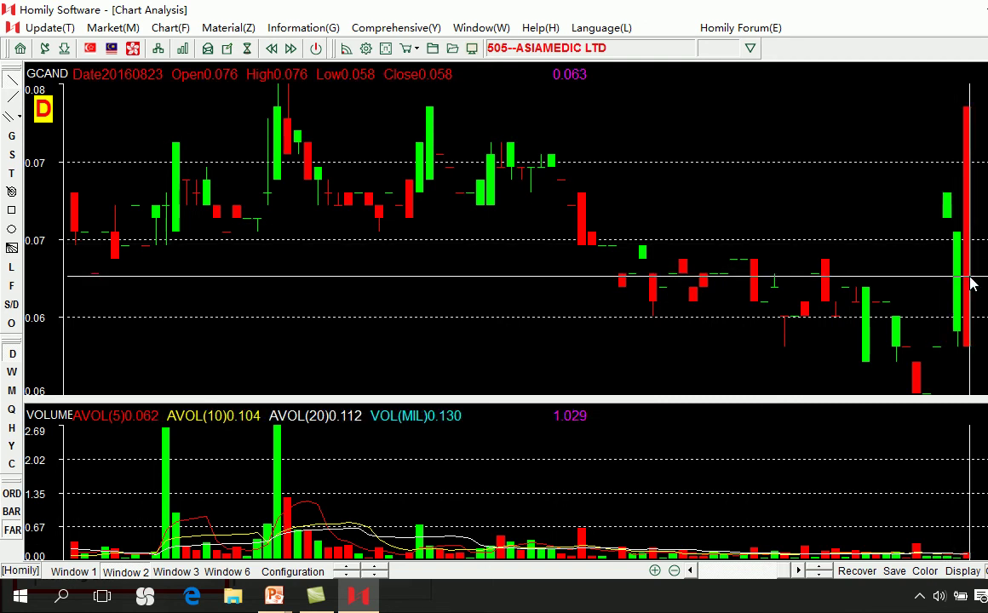
pyautogui.press('pagedown')
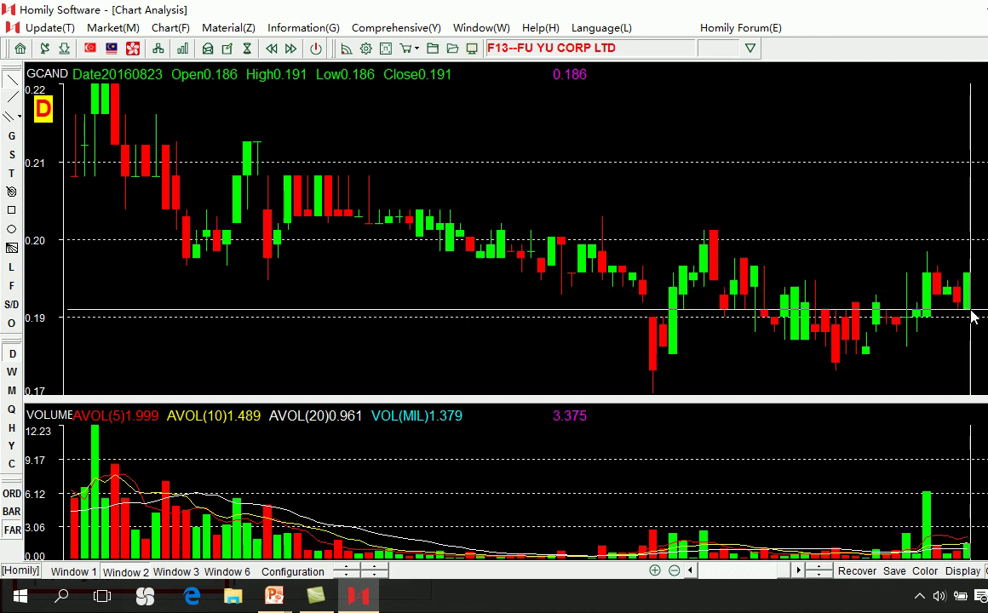
pyautogui.press('pagedown')
pyautogui.press('Up')
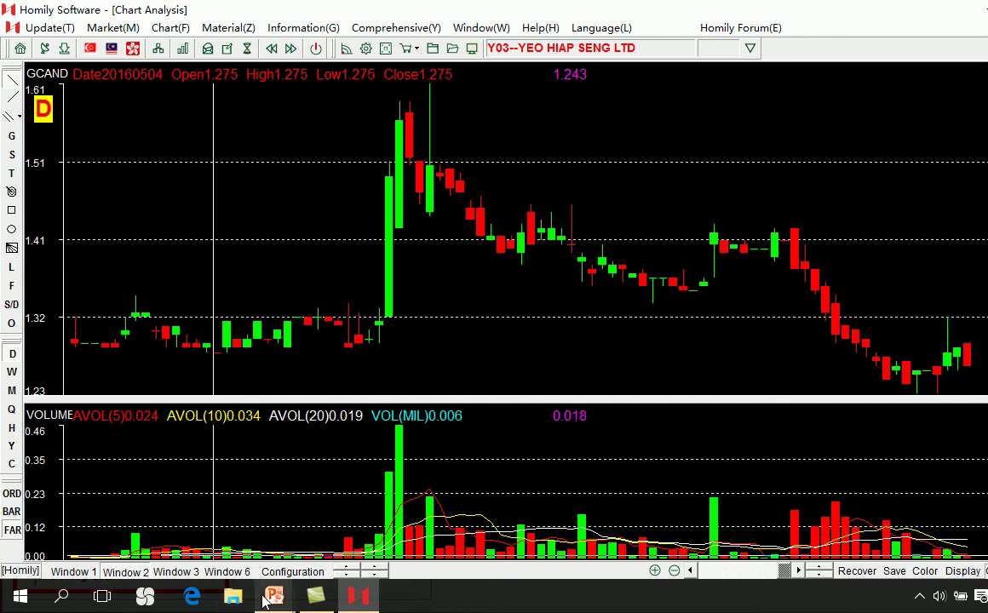
# Switch back to the PowerPoint slide show and advance to the Time Black Hole slide
pyautogui.click(320, 483)
pyautogui.click(714, 382)
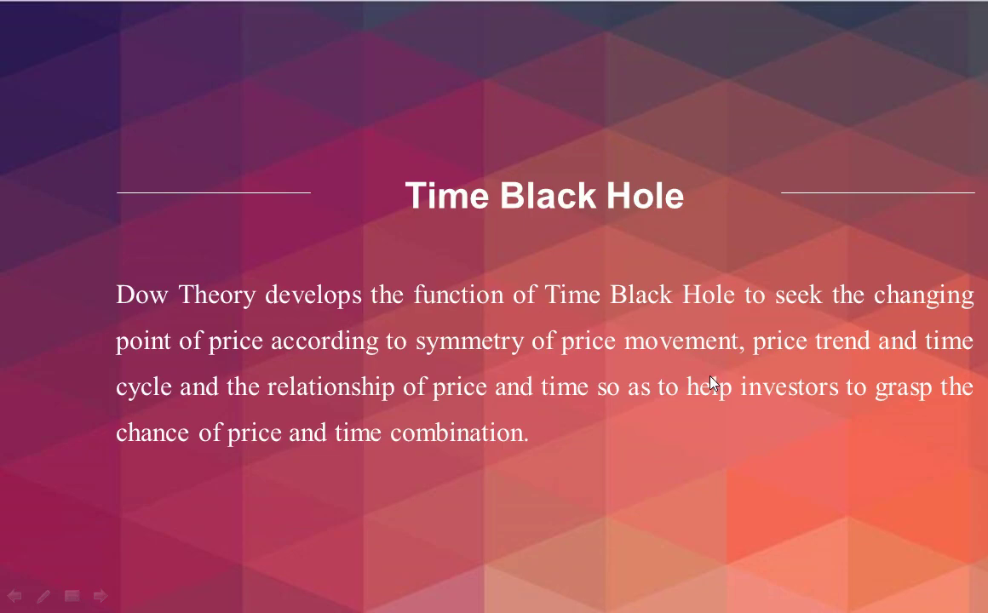